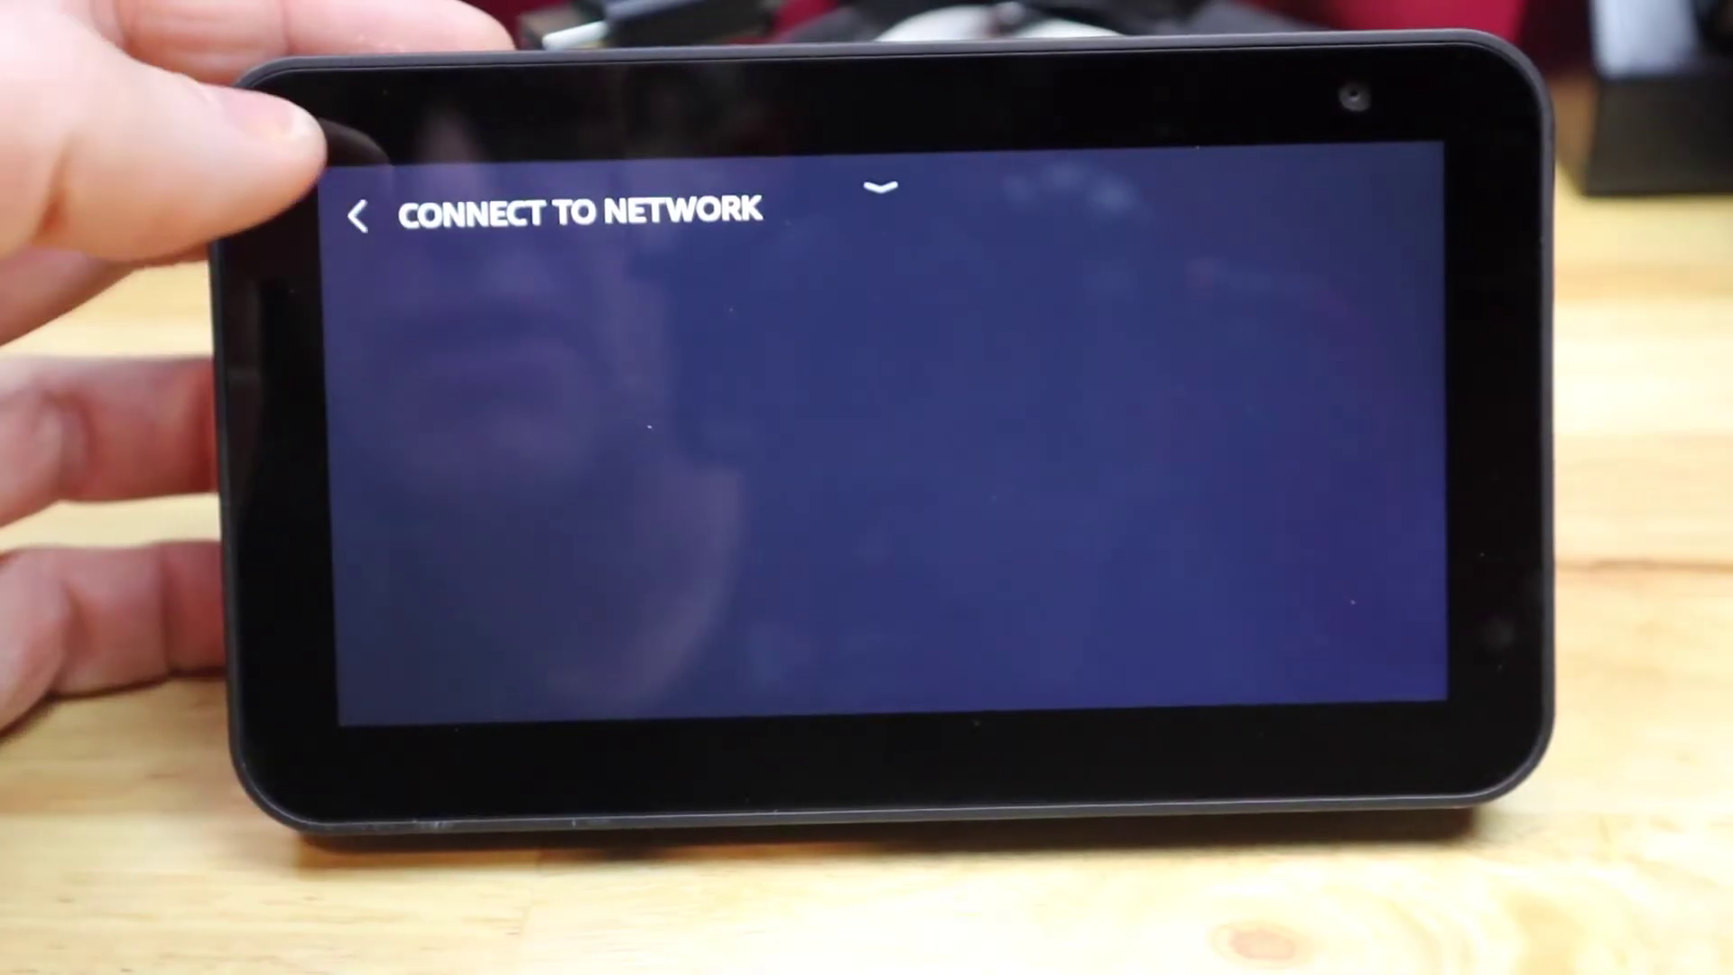
# Step: Leave the emptied network list and proceed to the Amazon account password entry screen
pyautogui.click(358, 214)
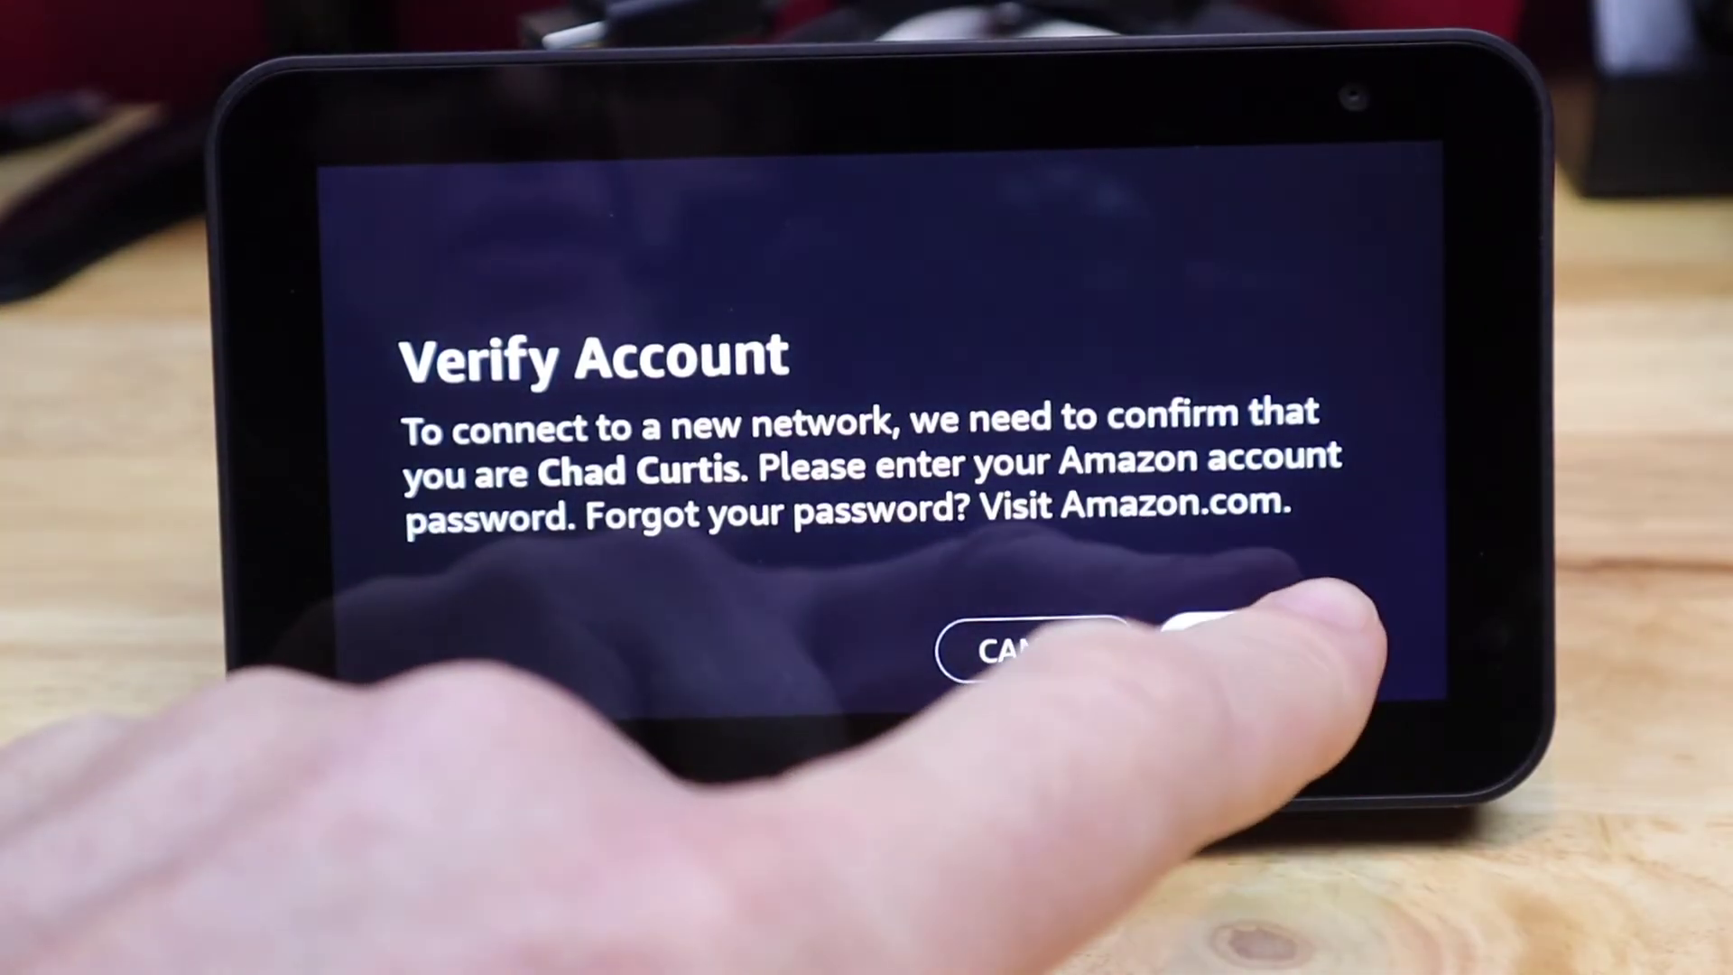
pyautogui.click(1273, 644)
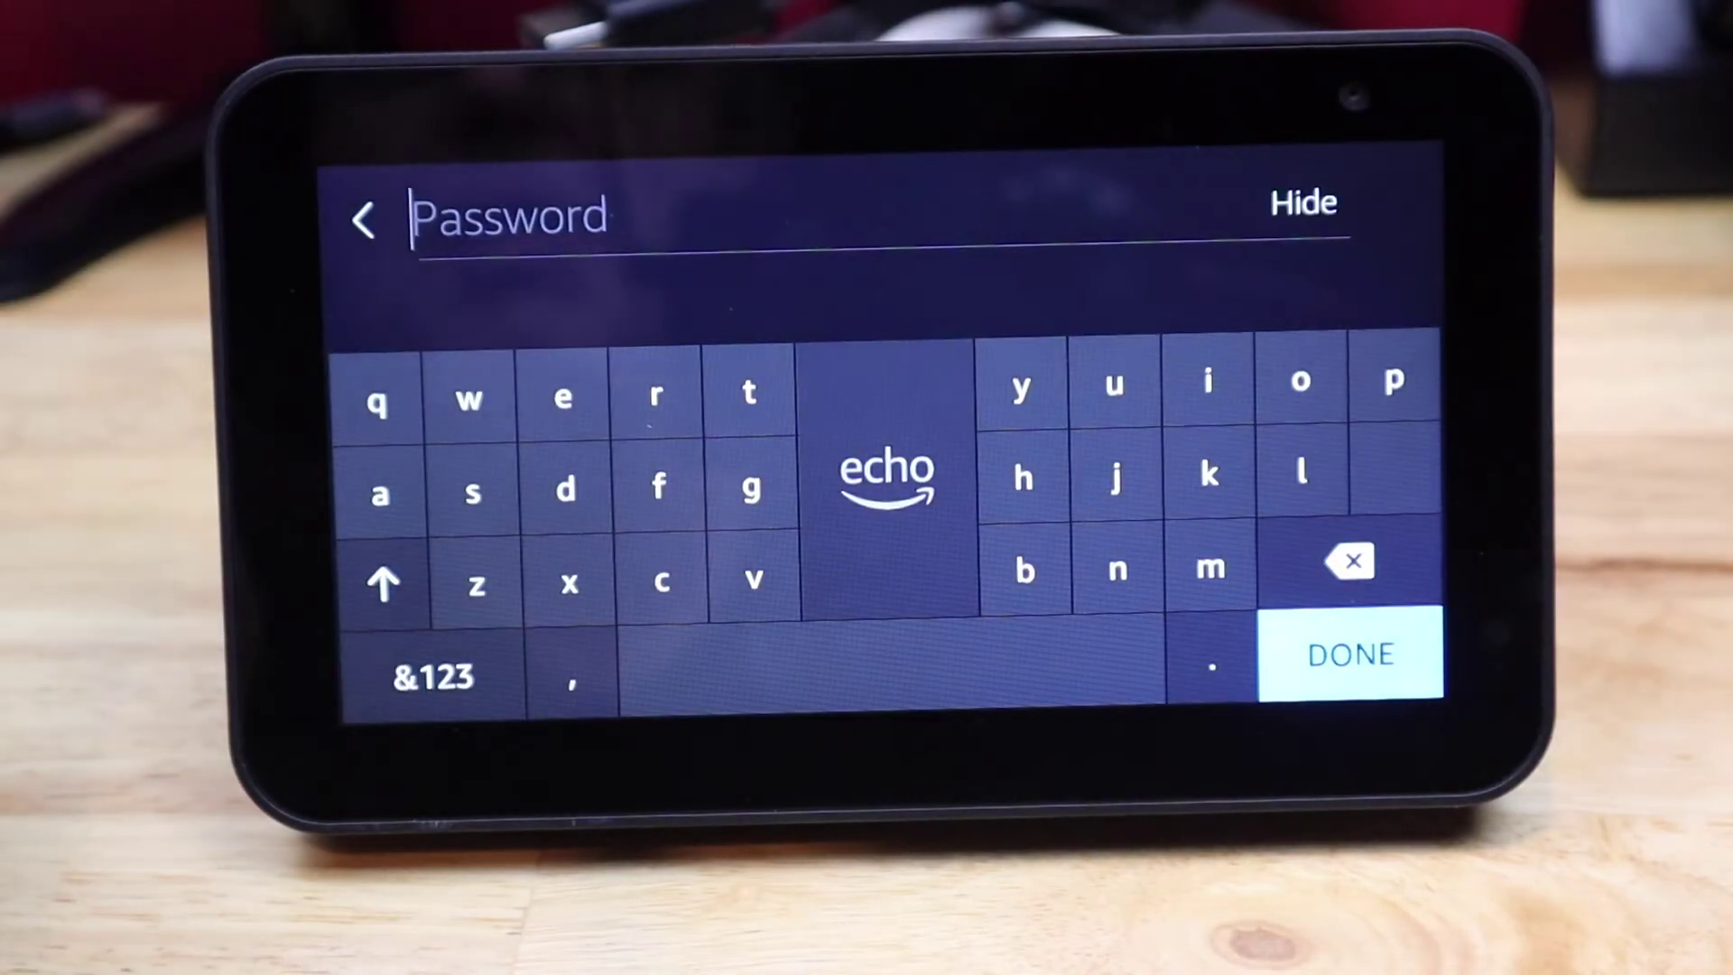